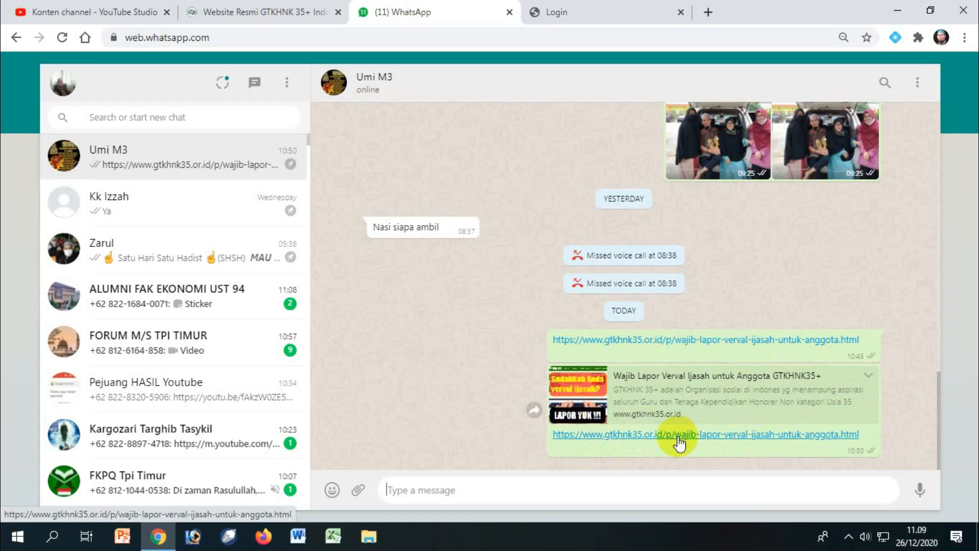
# Open the verval ijasah reporting guide from the chat link and from the Lapor Verval Ijasah Kemdikbud banner on the GTKHNK 35+ homepage.
pyautogui.click(678, 436)
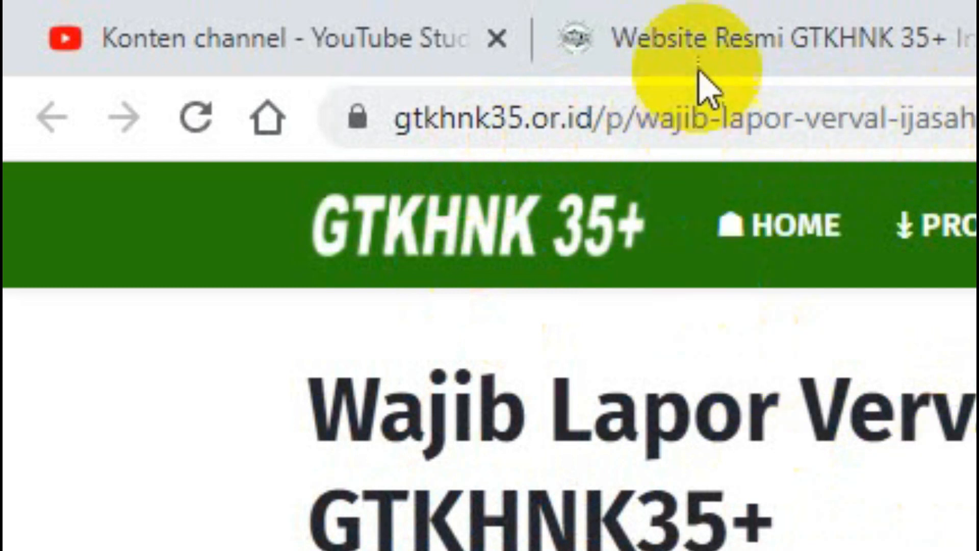
pyautogui.click(698, 59)
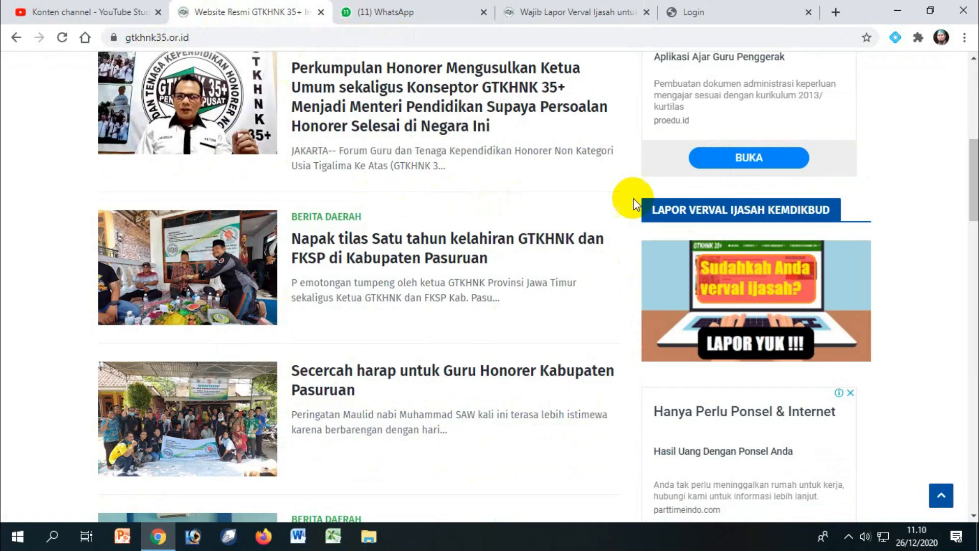
pyautogui.moveTo(971, 199); pyautogui.dragTo(967, 107)
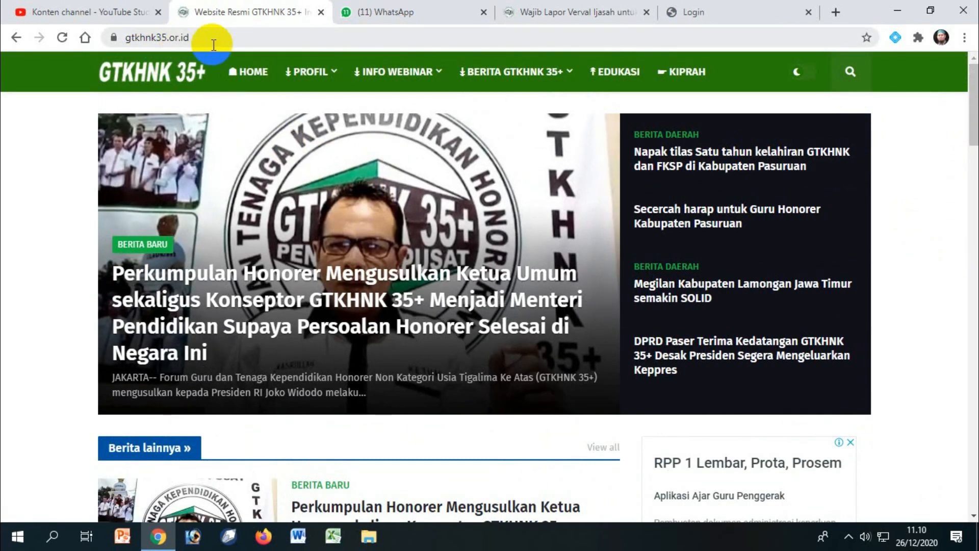
pyautogui.moveTo(974, 120); pyautogui.dragTo(971, 186)
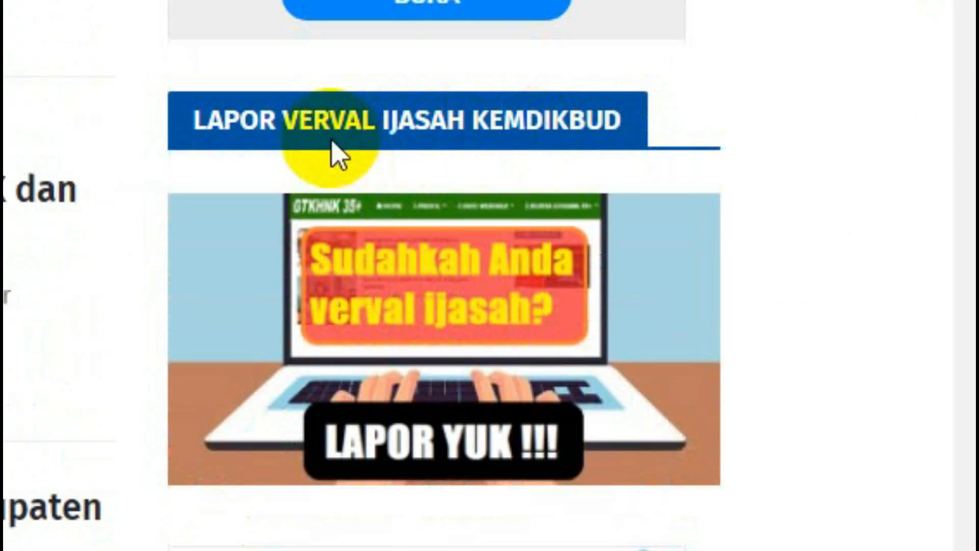
pyautogui.click(491, 329)
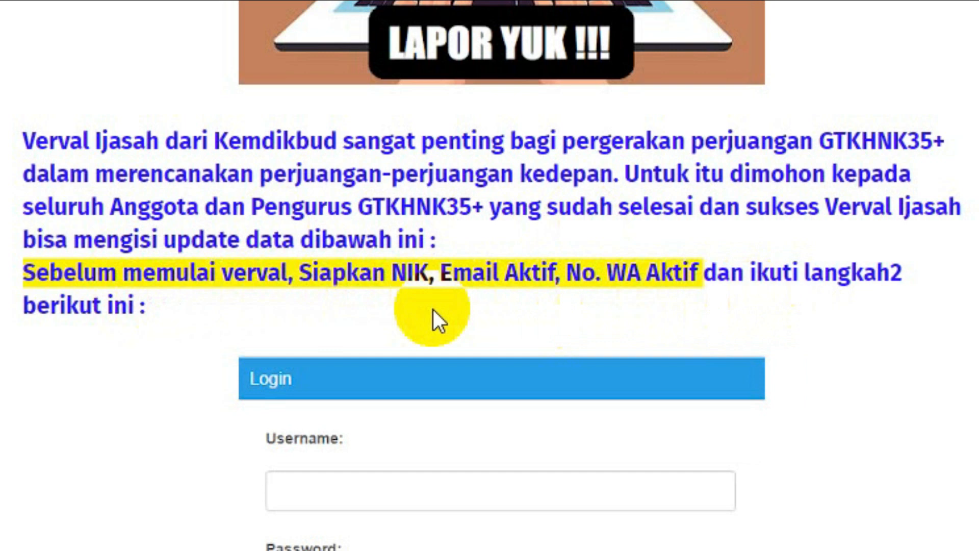
# Read the reporting guide through to its end and open the "YUK LAPOR VERVAL IJASAH" application link.
pyautogui.scroll(-5, 490, 275)
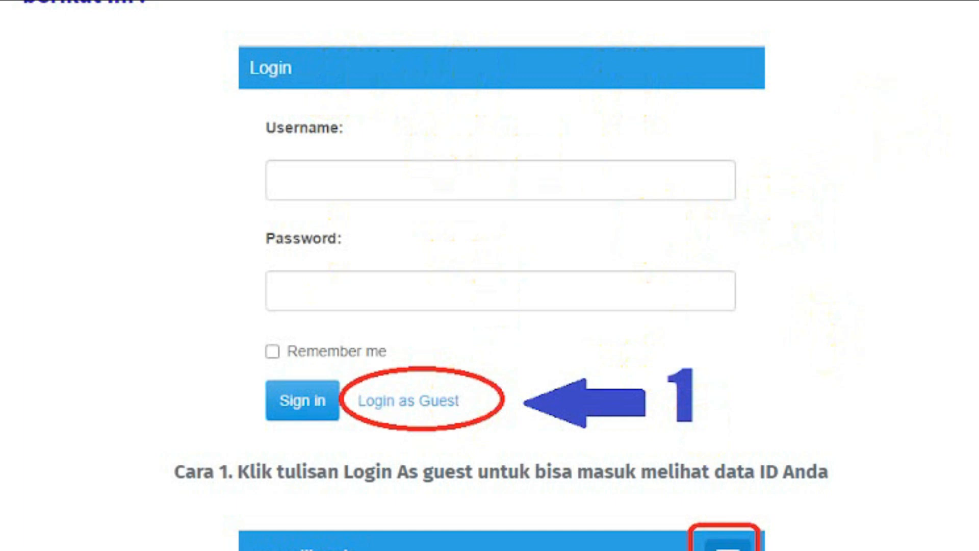
pyautogui.scroll(-20, 490, 275)
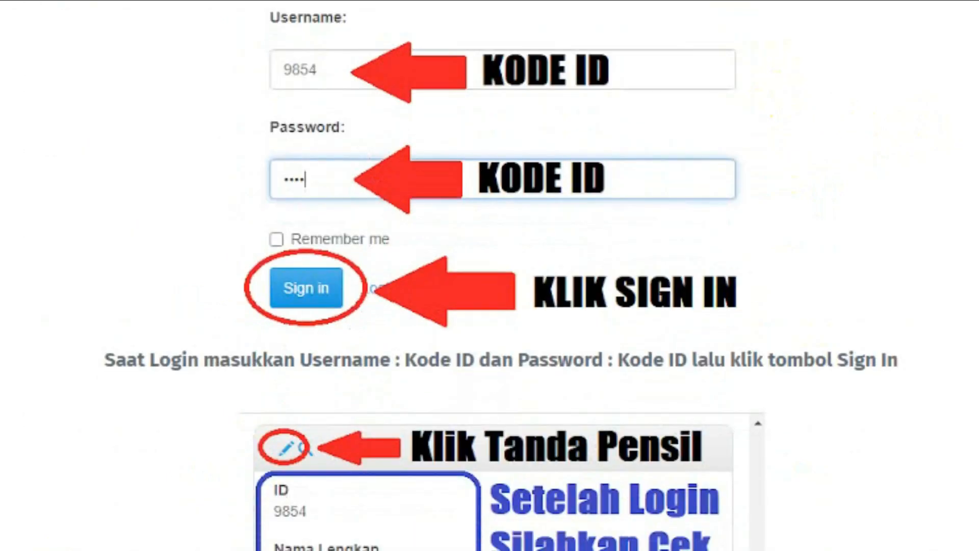
pyautogui.scroll(-15, 490, 275)
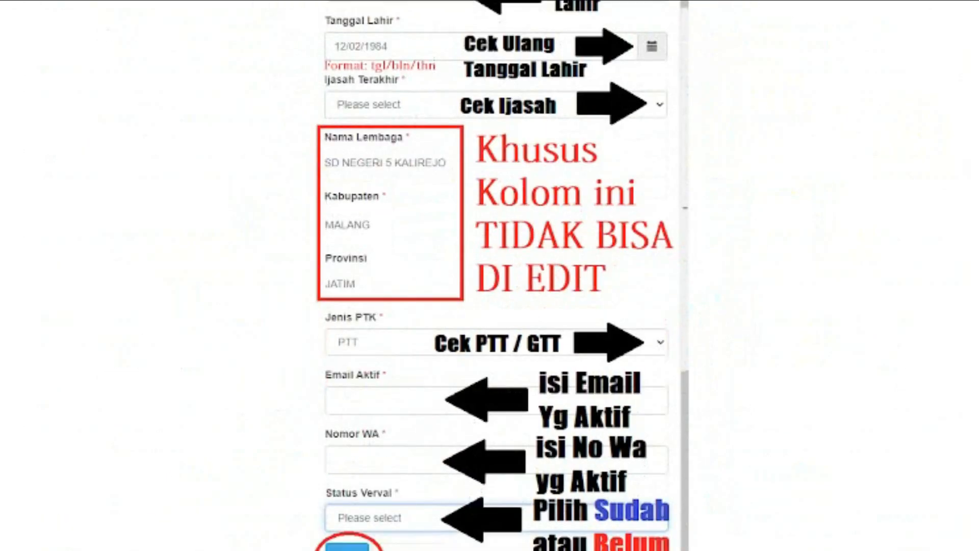
pyautogui.scroll(-7, 490, 275)
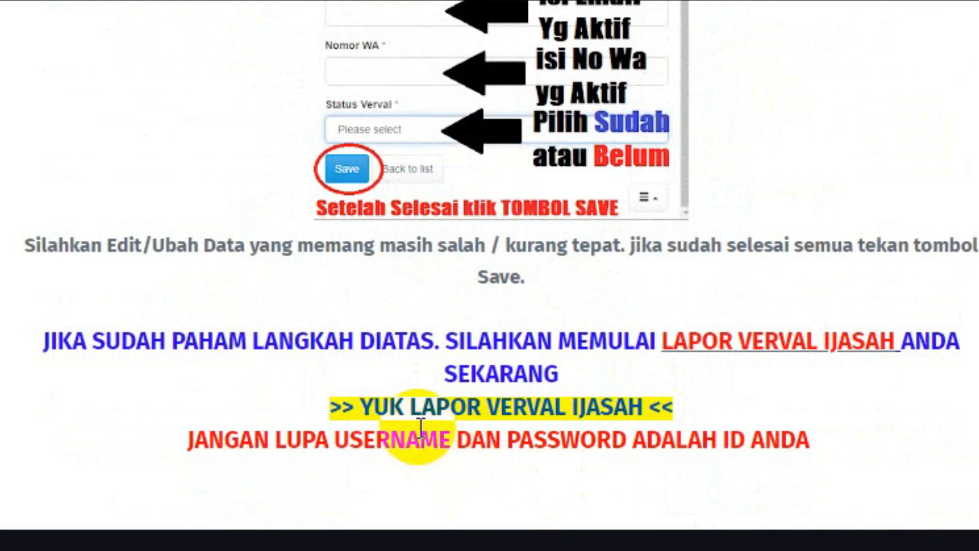
pyautogui.click(530, 414)
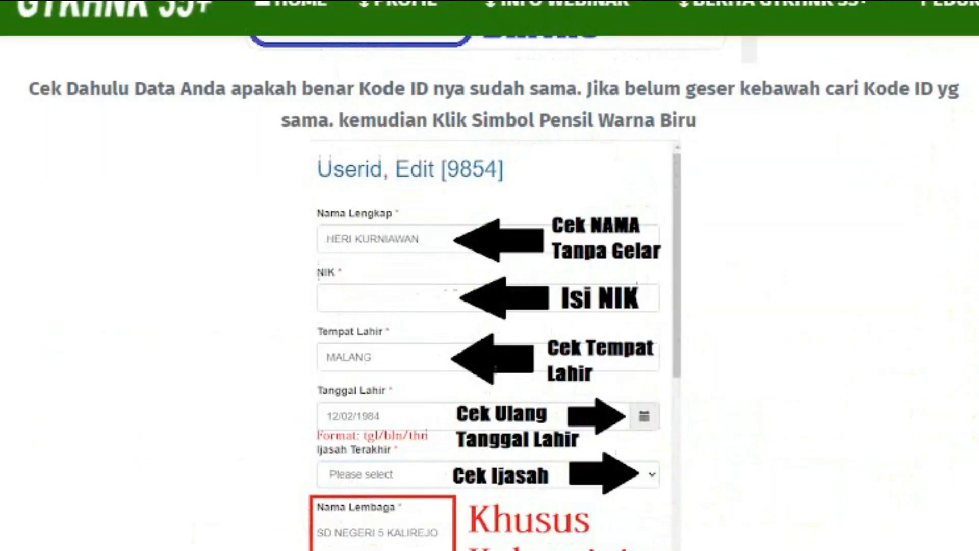
# Review the guide's first login instruction and enter the verval reporting application as a guest.
pyautogui.scroll(20, 490, 291)
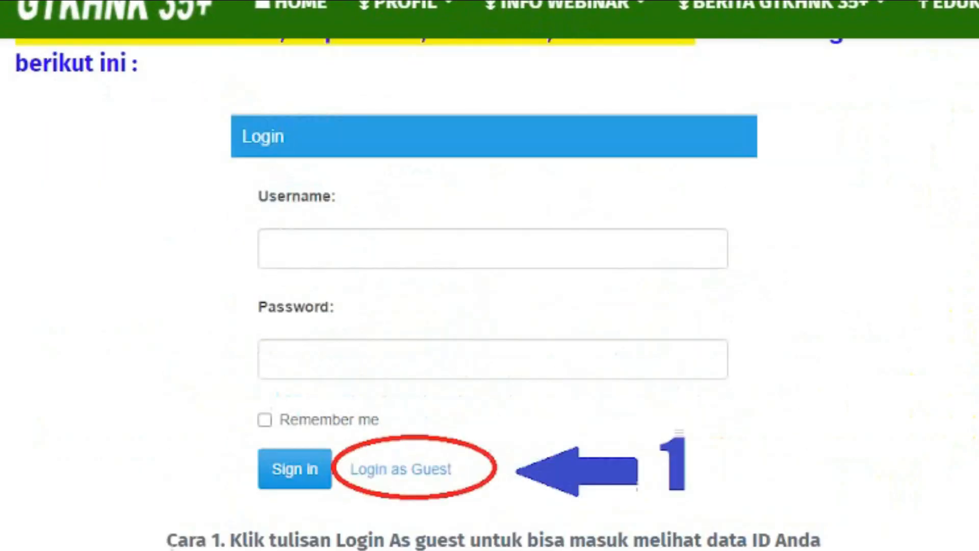
pyautogui.scroll(4, 490, 290)
pyautogui.scroll(-10, 489, 291)
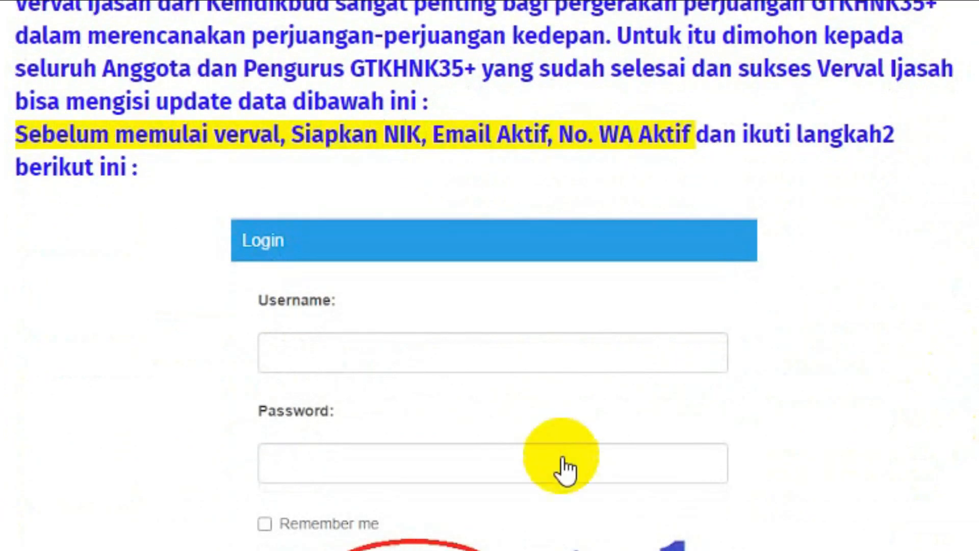
pyautogui.scroll(-3, 371, 459)
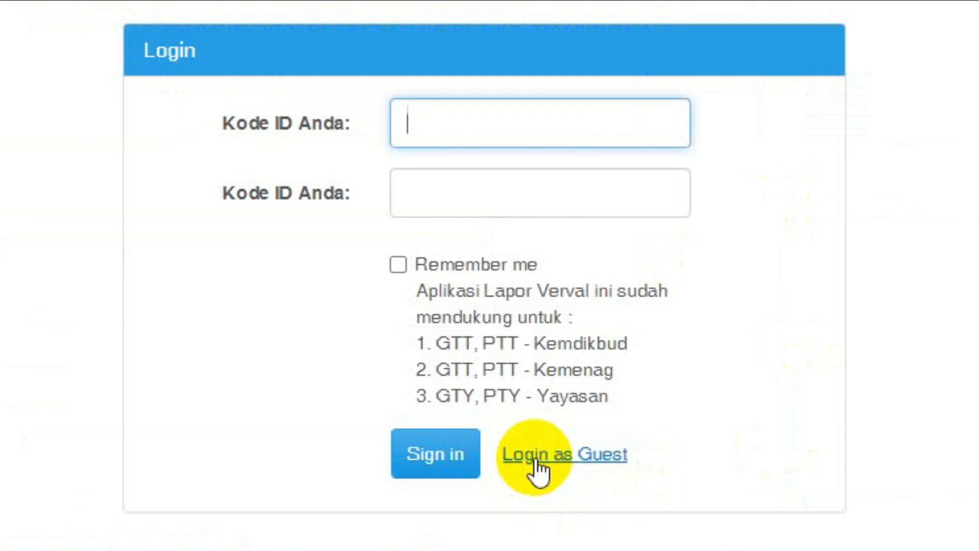
pyautogui.click(560, 456)
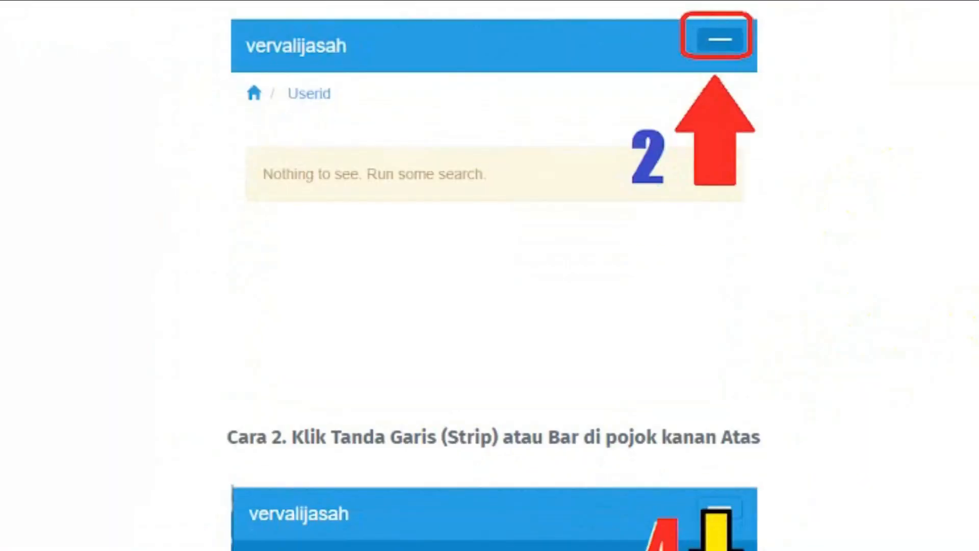
# Check the guide's second instruction and show the additional search options on the Userid page.
pyautogui.scroll(-1, 494, 275)
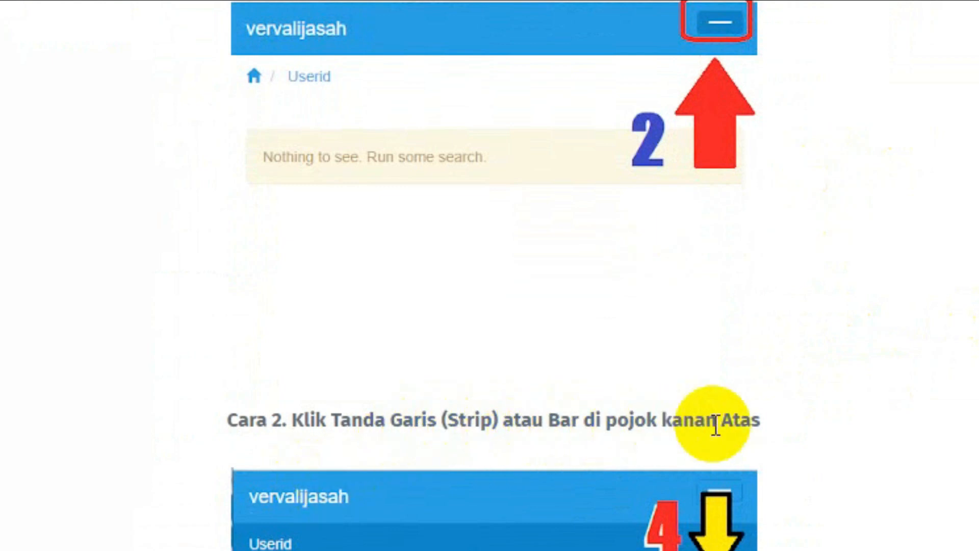
pyautogui.click(715, 25)
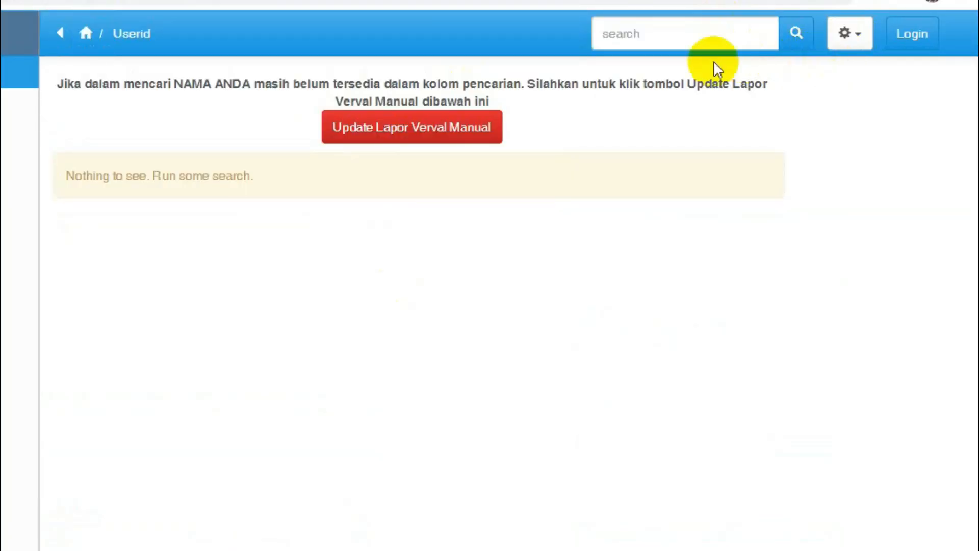
pyautogui.click(854, 36)
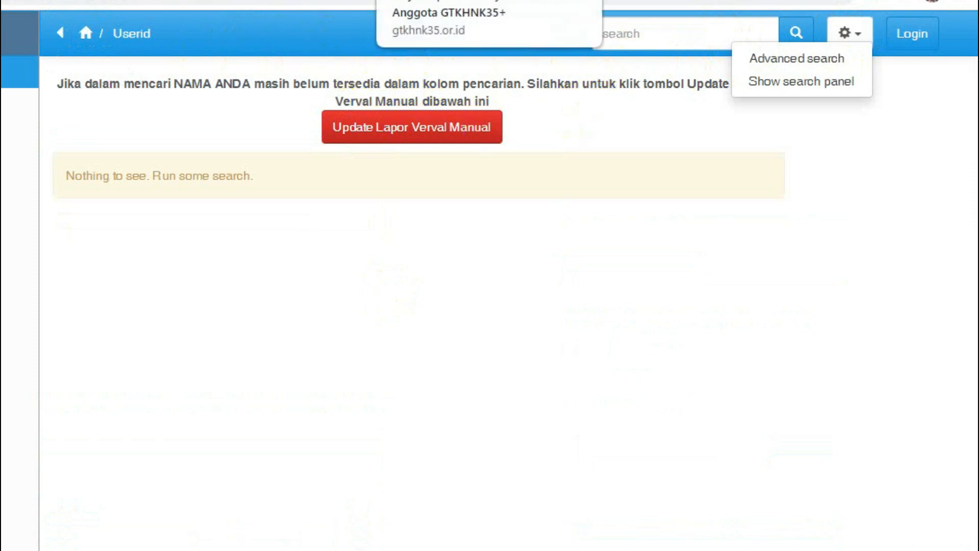
# Consult the guide's search instructions, search the Userid list for the member's name, and open the Update Lapor Verval Manual form.
pyautogui.click(434, 1)
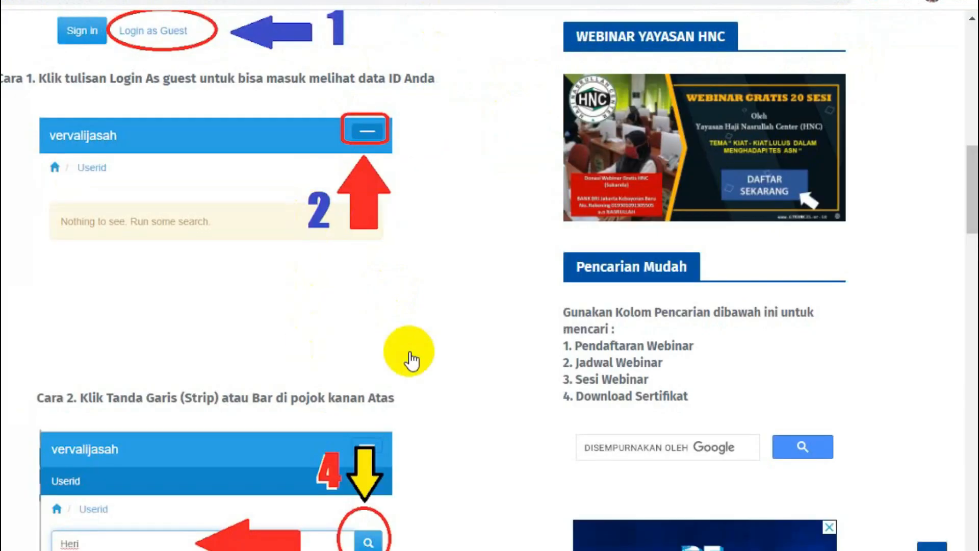
pyautogui.scroll(-5, 528, 275)
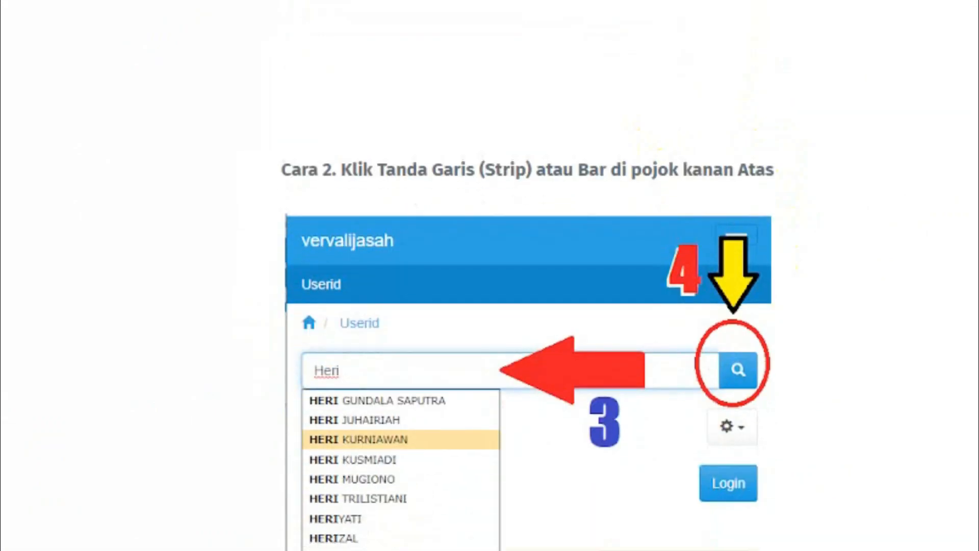
pyautogui.scroll(-2, 527, 276)
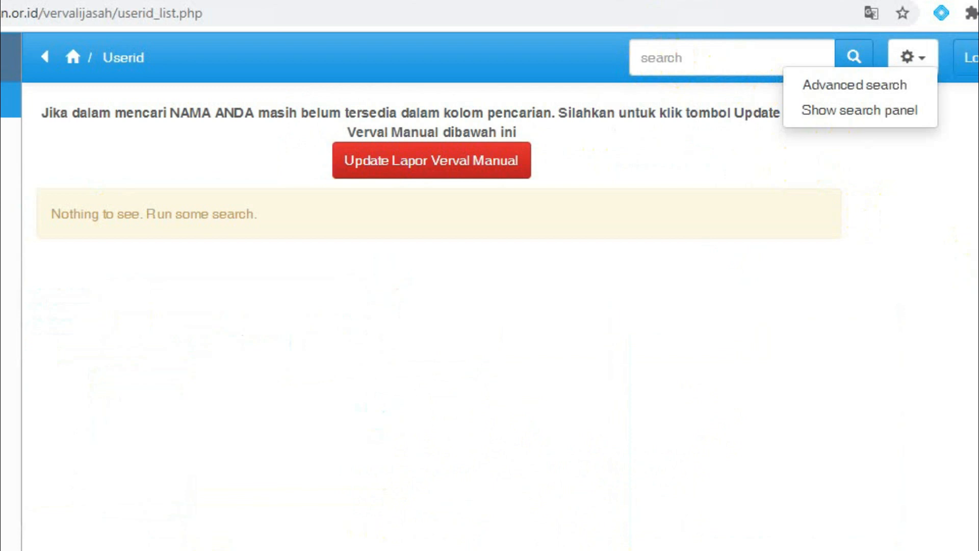
pyautogui.click(731, 57)
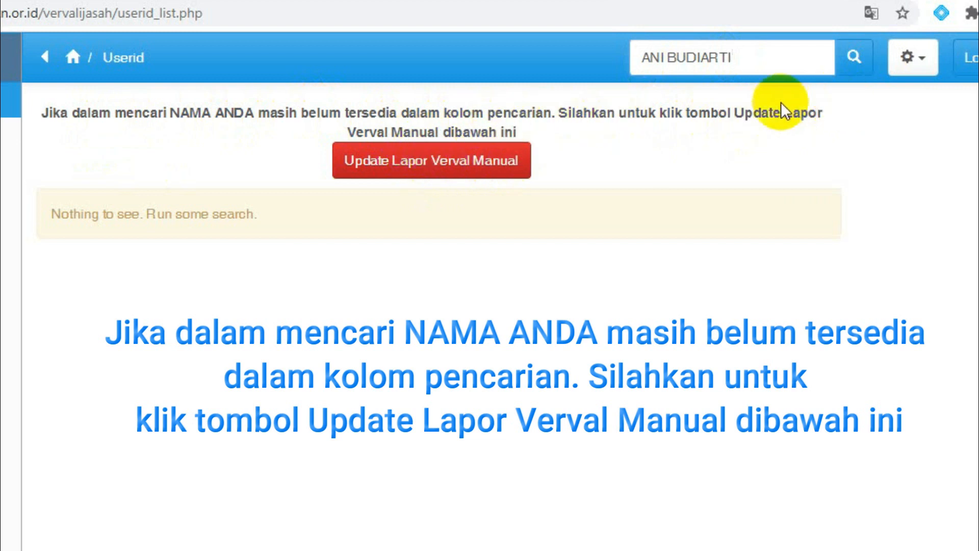
pyautogui.click(852, 61)
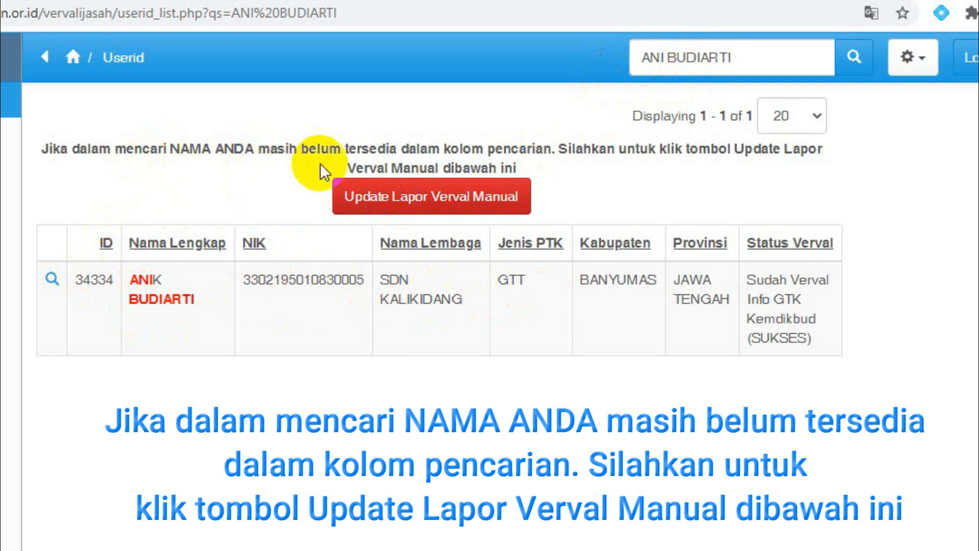
pyautogui.click(387, 202)
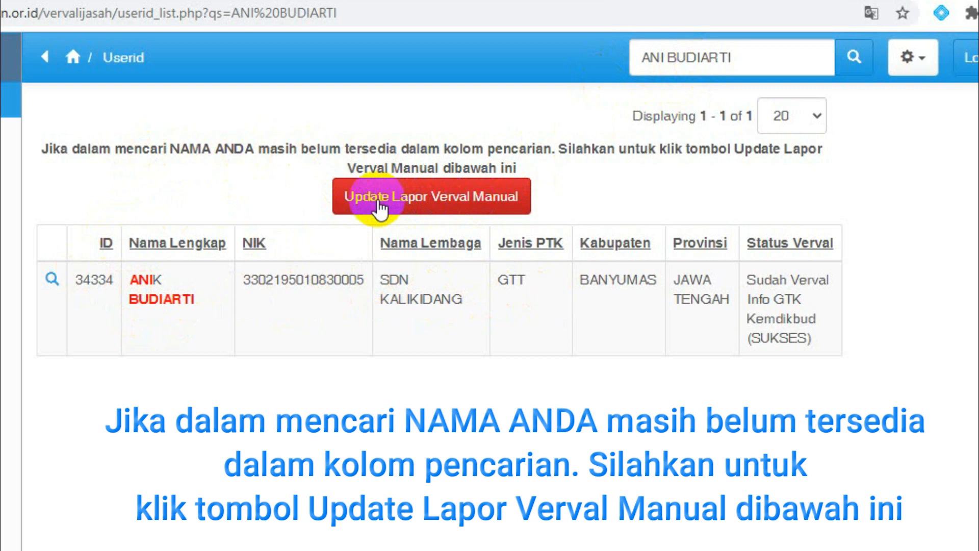
pyautogui.click(441, 202)
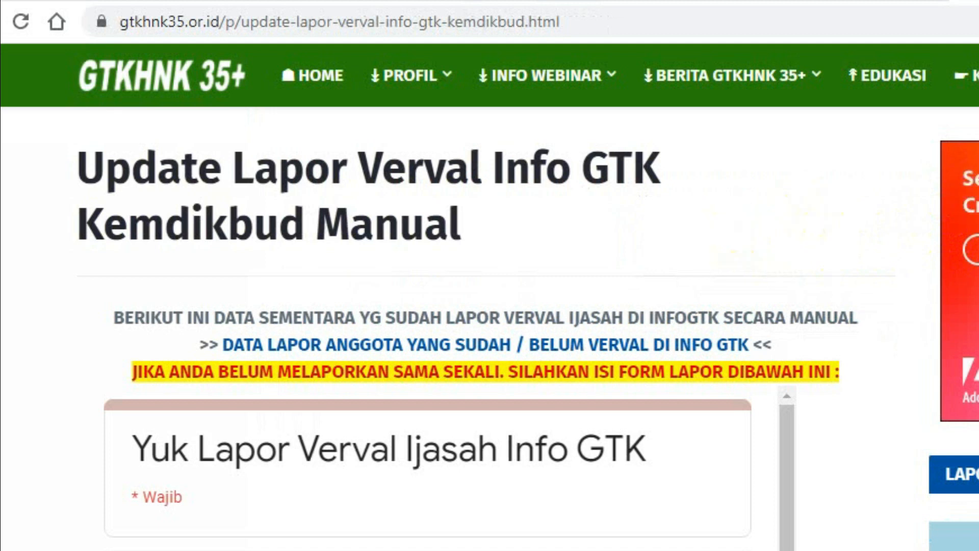
# Examine the manual verval report form's fields from the email address to Pakta Integritas, including the Status Verval choices.
pyautogui.scroll(-12, 489, 296)
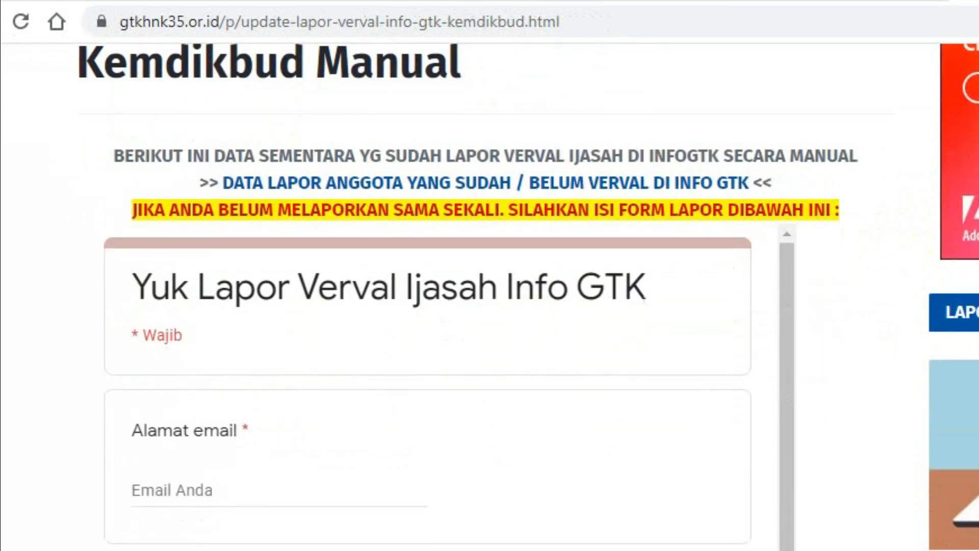
pyautogui.scroll(-5, 490, 296)
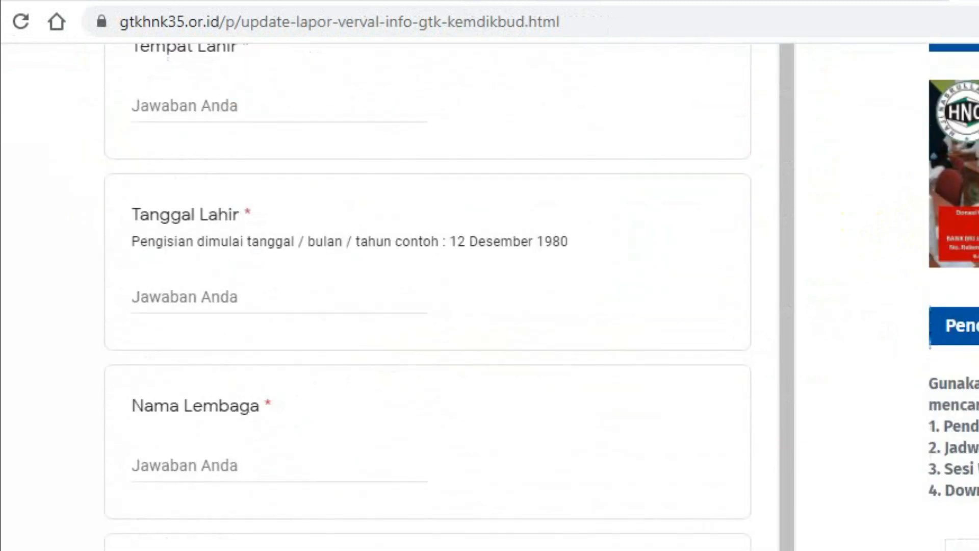
pyautogui.scroll(-13, 490, 296)
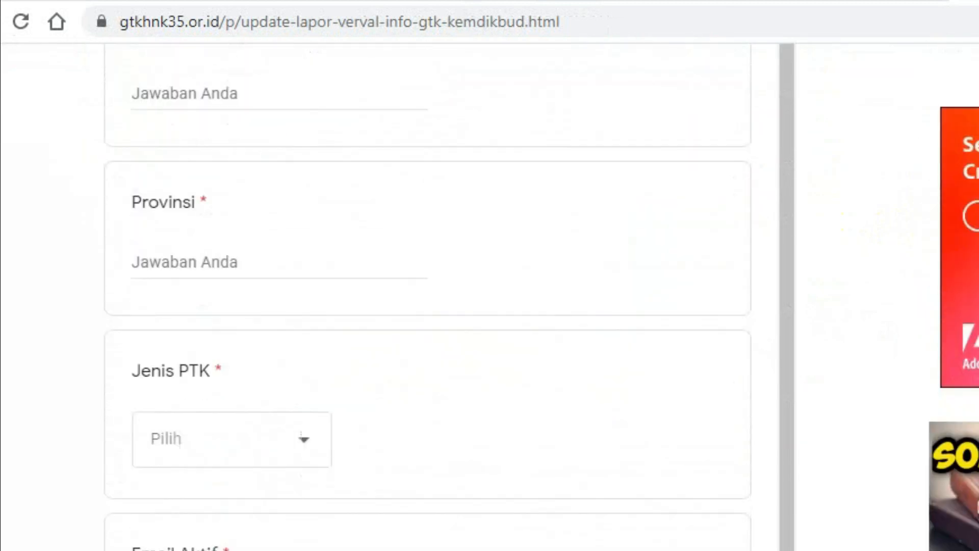
pyautogui.scroll(-5, 831, 314)
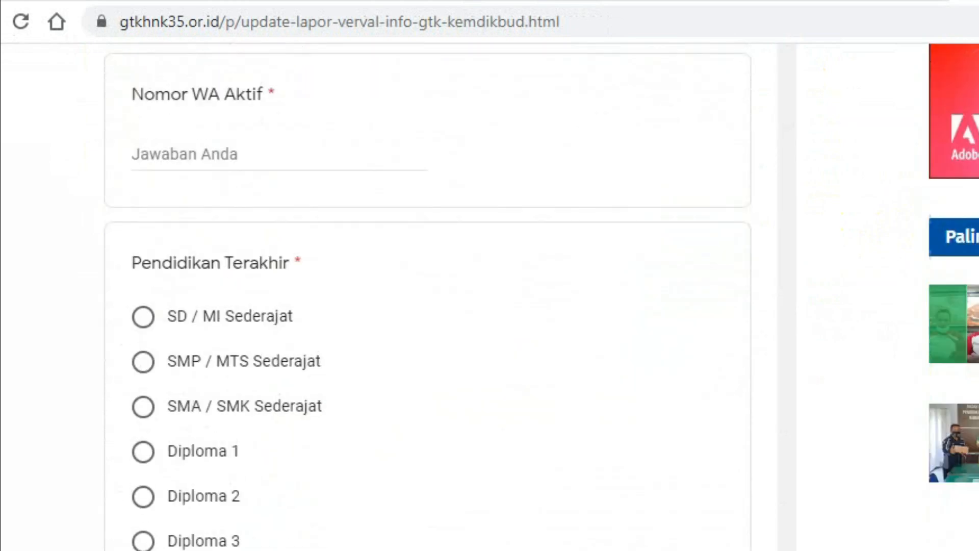
pyautogui.moveTo(786, 284); pyautogui.dragTo(782, 319)
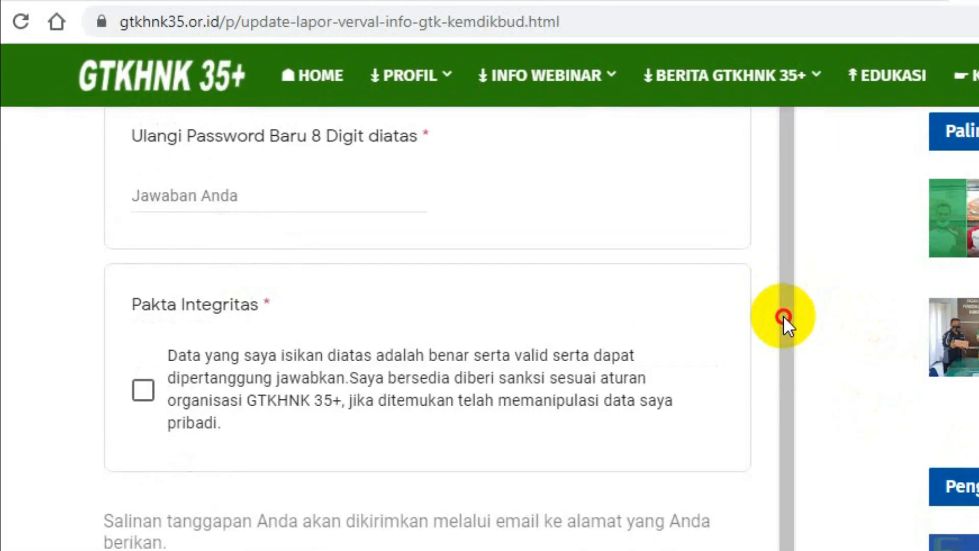
pyautogui.moveTo(789, 542); pyautogui.dragTo(787, 163)
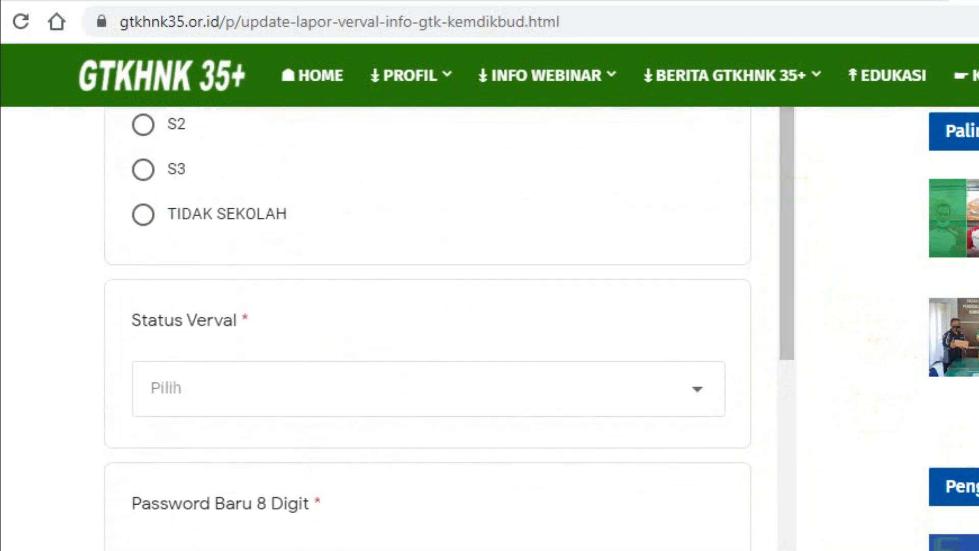
pyautogui.scroll(3, 438, 327)
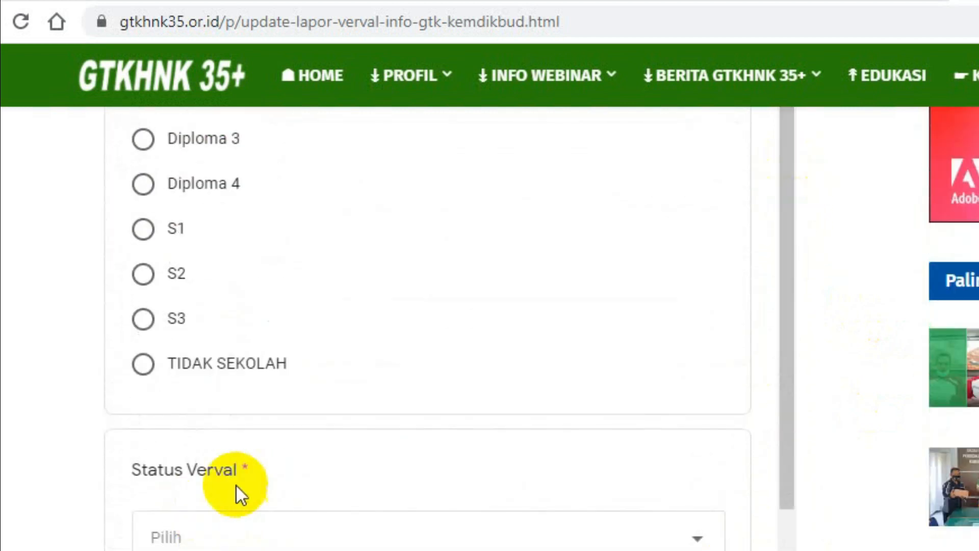
pyautogui.click(698, 543)
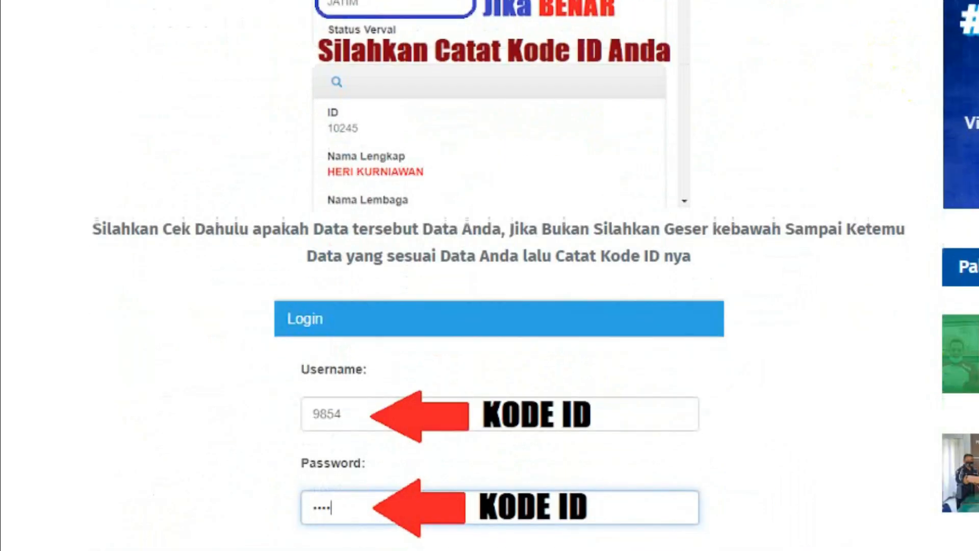
# Review the guide's sign-in, data-editing and saving instructions down to the reporting link, and return to the manual report form.
pyautogui.scroll(-5, 490, 275)
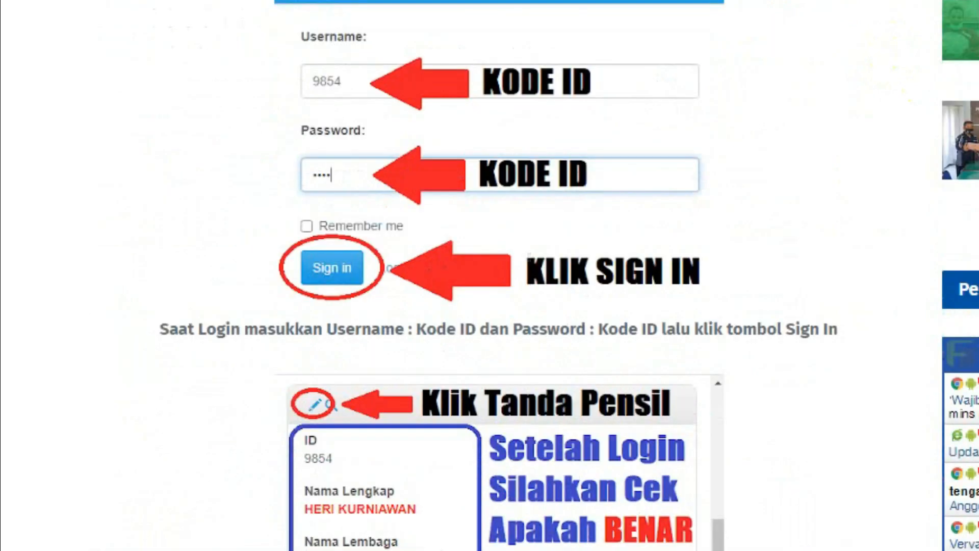
pyautogui.scroll(-20, 694, 406)
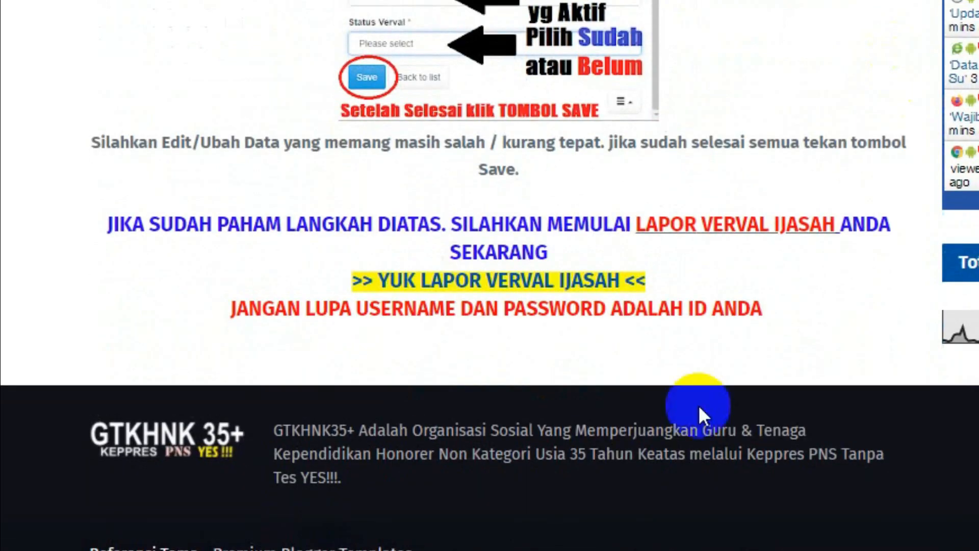
pyautogui.click(711, 226)
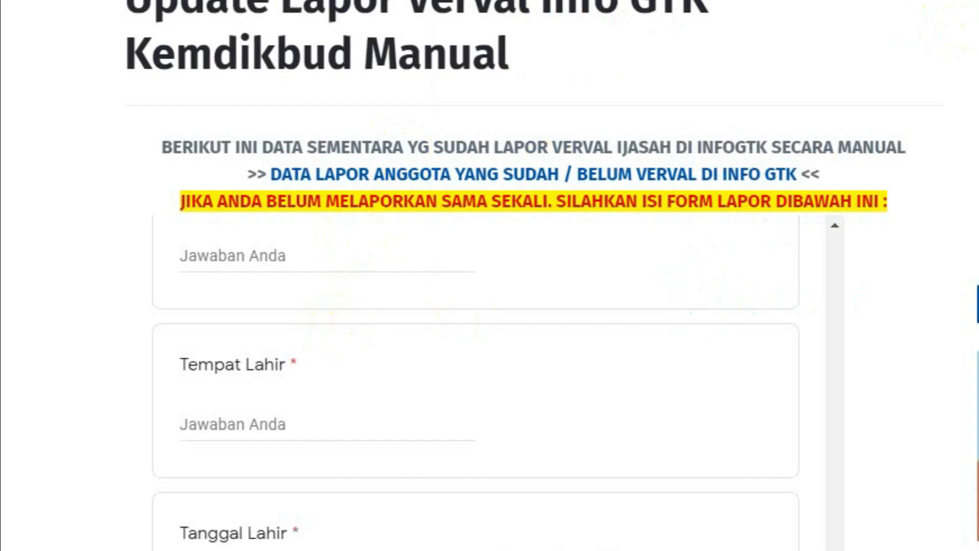
# Review the manual report form from Tempat Lahir down to the Status Verval choices and password fields, and return to the birth-date field.
pyautogui.scroll(-15, 474, 357)
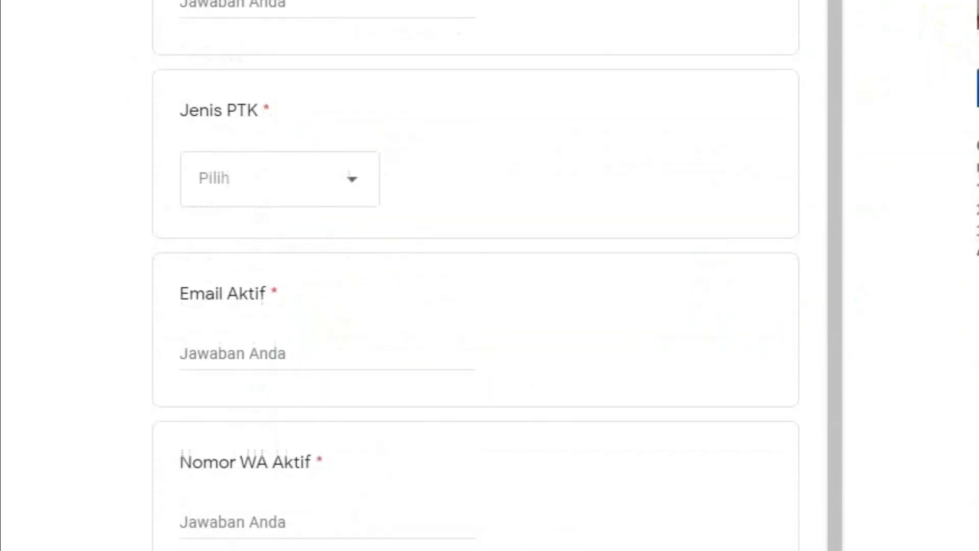
pyautogui.scroll(-9, 474, 275)
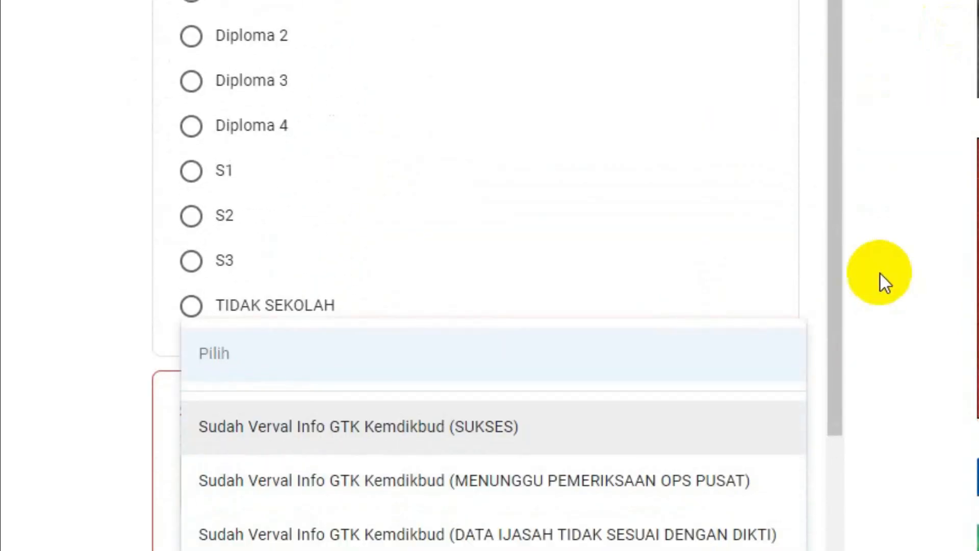
pyautogui.scroll(-5, 479, 275)
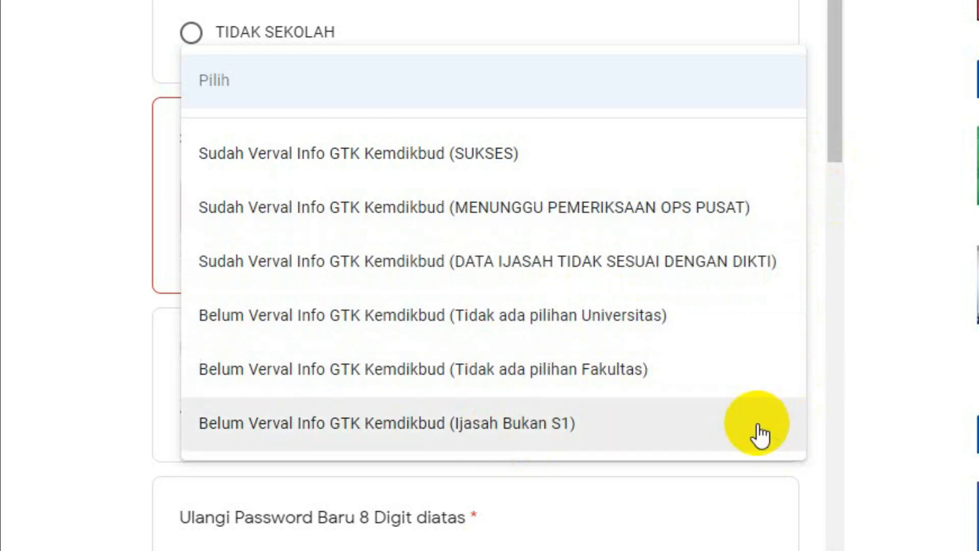
pyautogui.moveTo(833, 147); pyautogui.dragTo(837, 232)
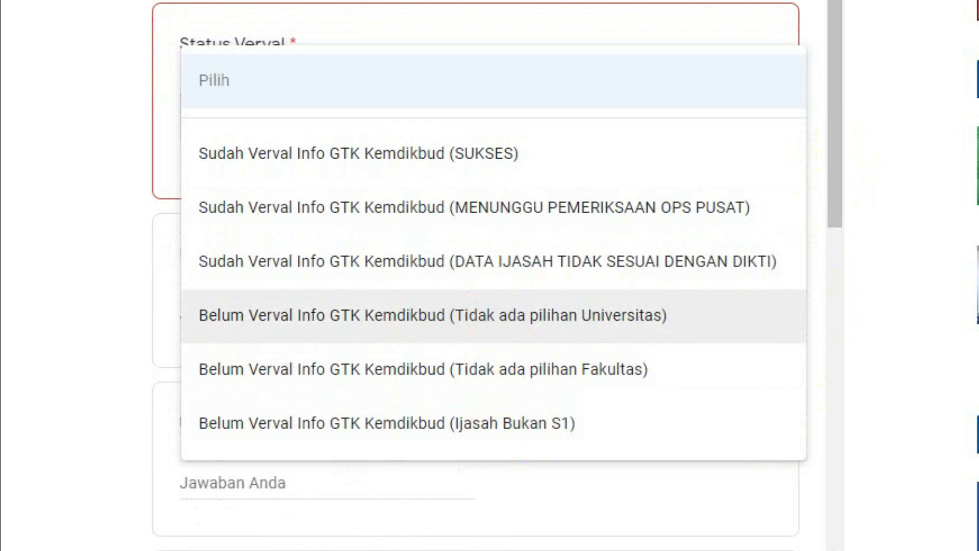
pyautogui.scroll(15, 479, 275)
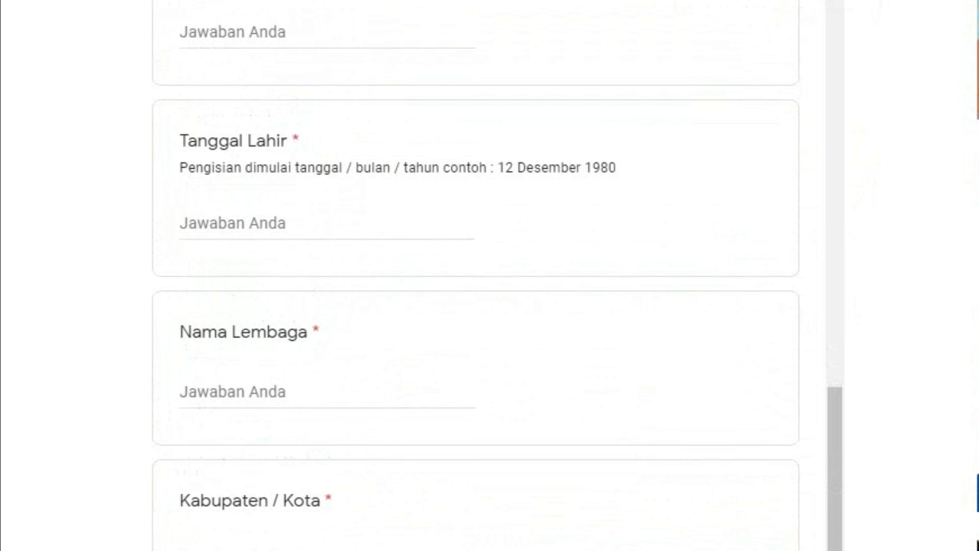
# Switch to the guide and review its instructions on guest login, searching by full name and noting the Kode ID.
pyautogui.hotkey('ctrl', 'Tab')
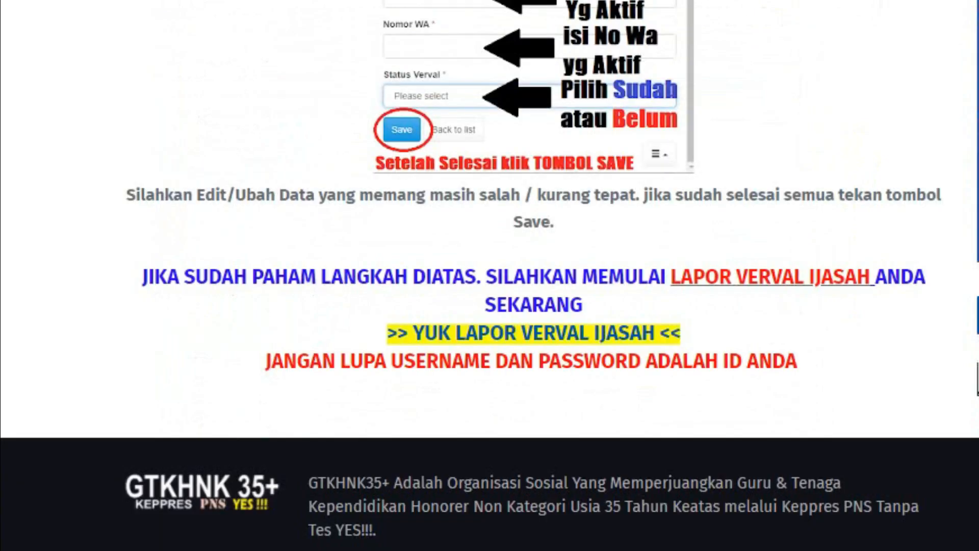
pyautogui.scroll(15, 490, 275)
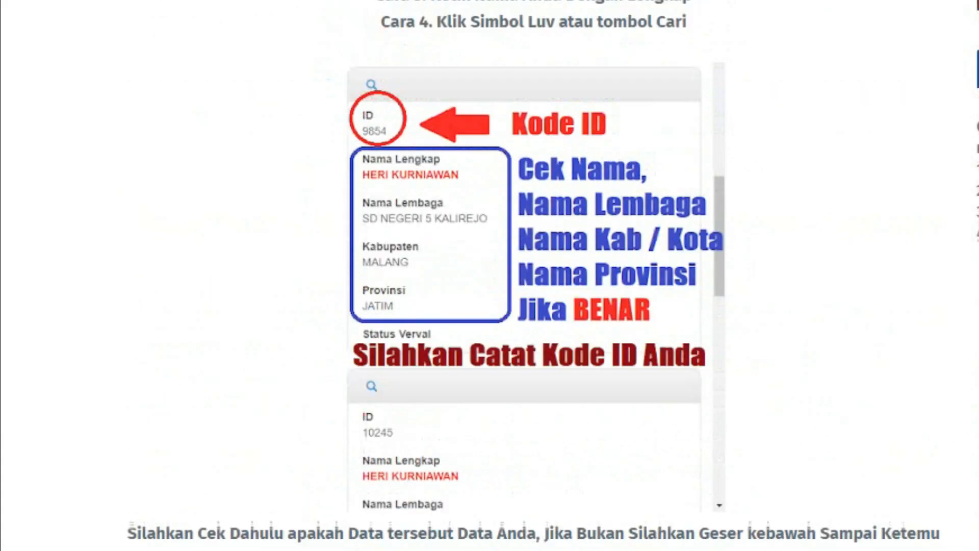
pyautogui.scroll(5, 489, 276)
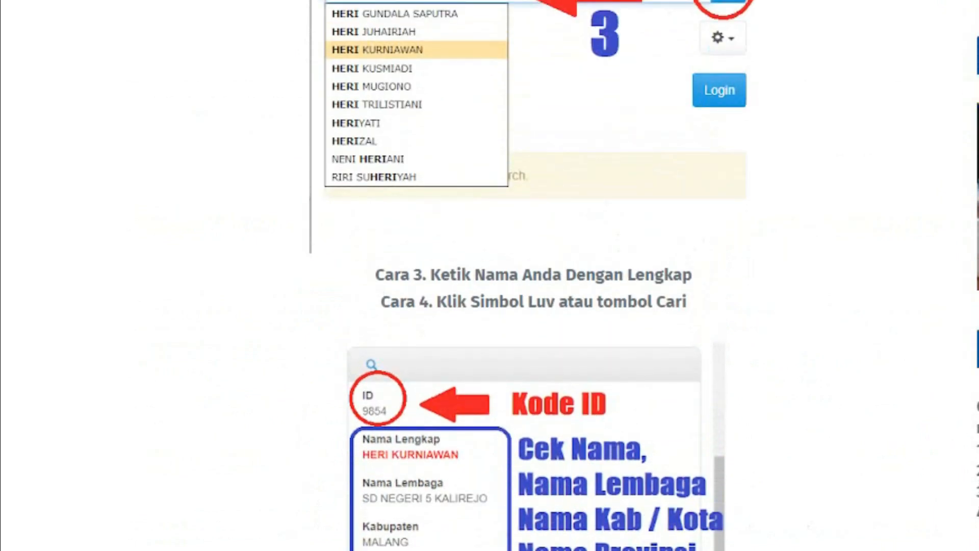
pyautogui.scroll(15, 489, 275)
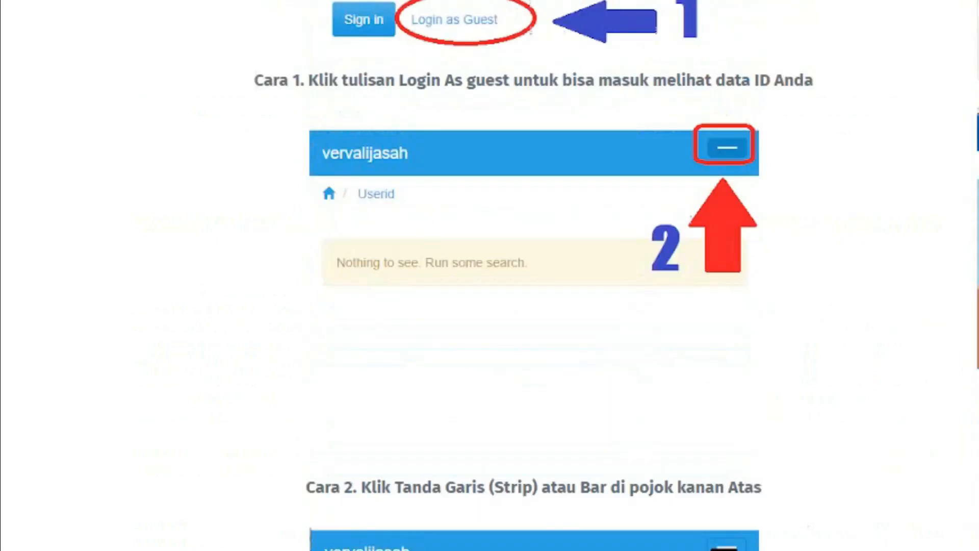
pyautogui.scroll(1, 490, 275)
pyautogui.scroll(-7, 489, 275)
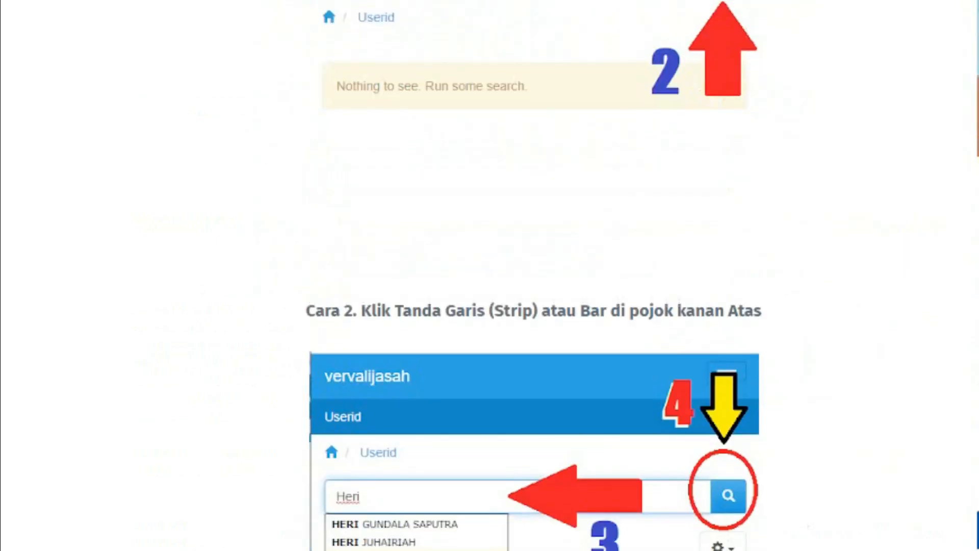
pyautogui.scroll(-8, 490, 275)
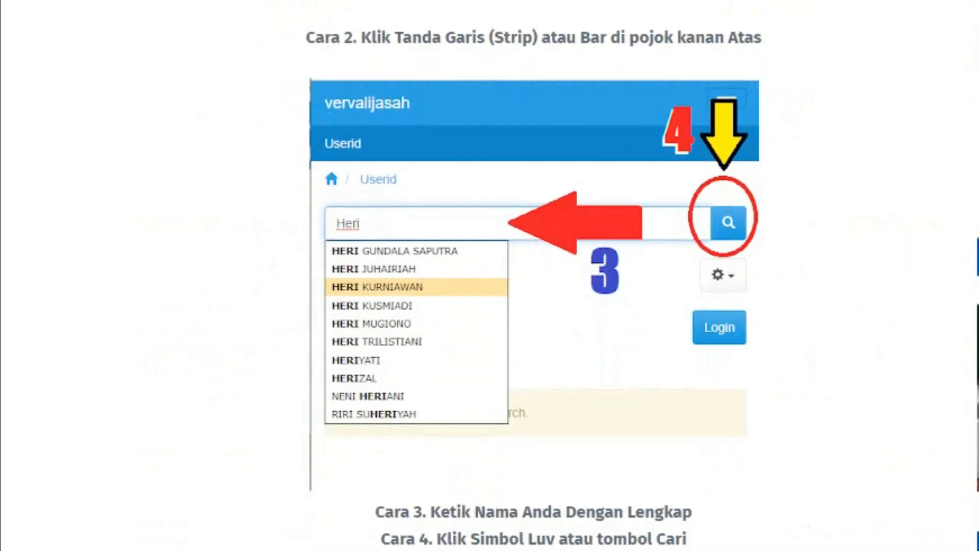
pyautogui.scroll(-8, 489, 275)
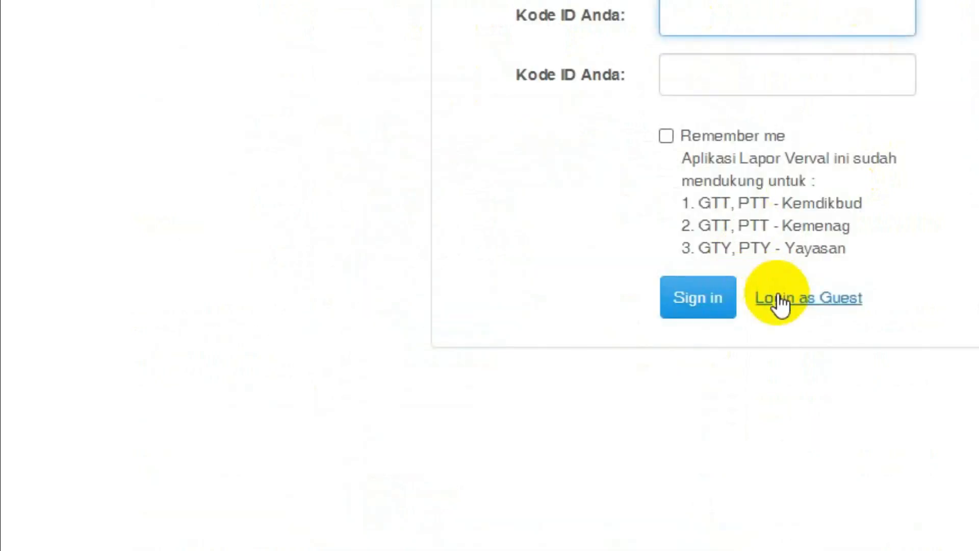
# Enter the Lapor Verval application as a guest and look up the member's name in the Userid list.
pyautogui.click(818, 296)
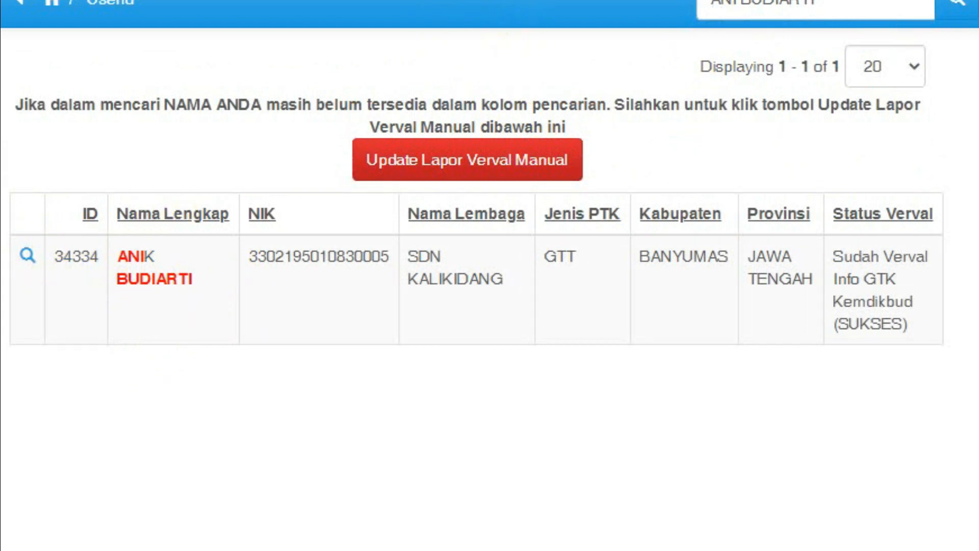
pyautogui.rightClick(852, 6)
pyautogui.click(897, 25)
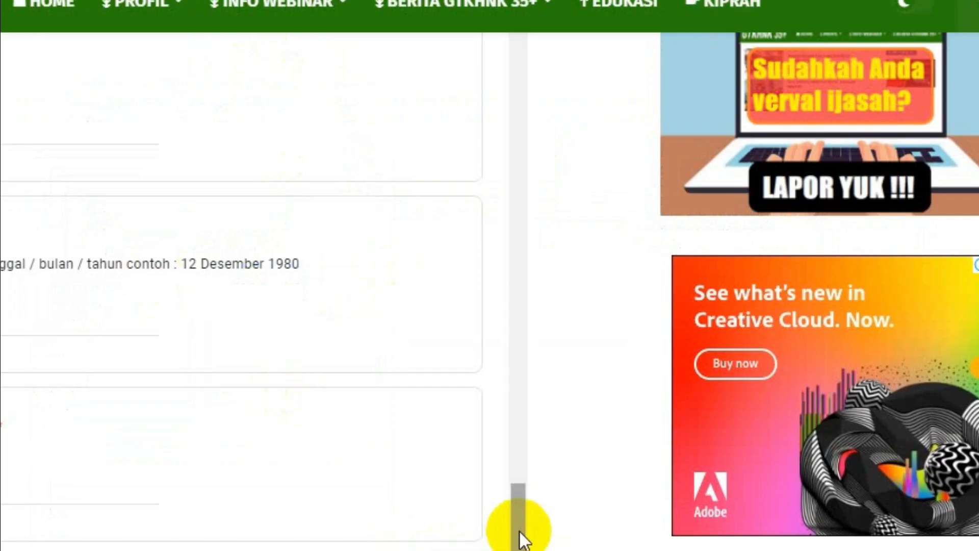
# Recheck the manual form and the guide's instruction on verifying the member's details and noting the Kode ID.
pyautogui.moveTo(519, 532); pyautogui.dragTo(532, 380)
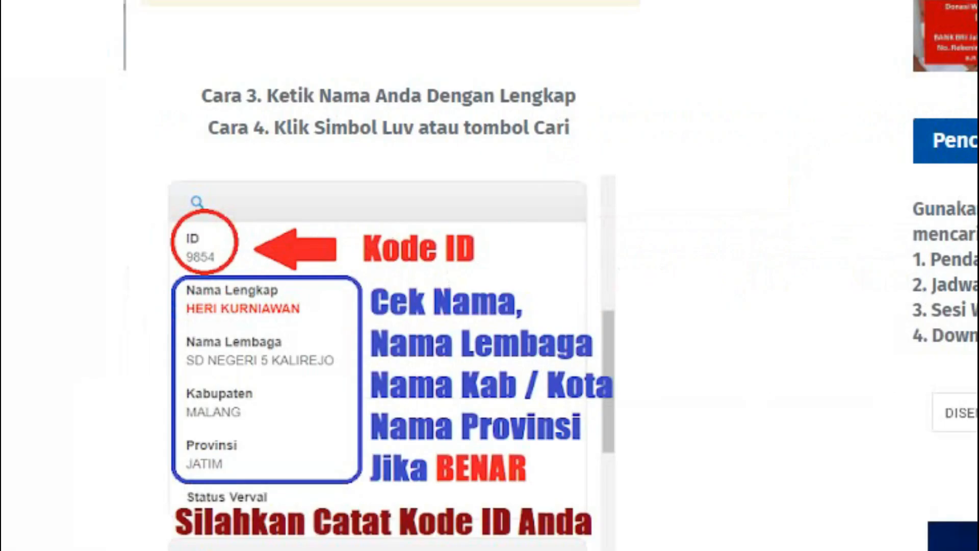
pyautogui.scroll(-1, 564, 33)
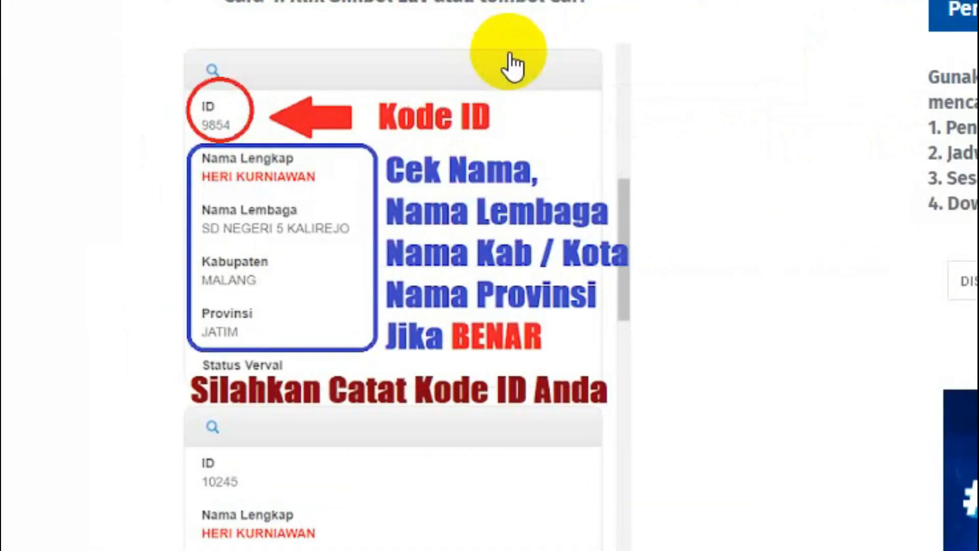